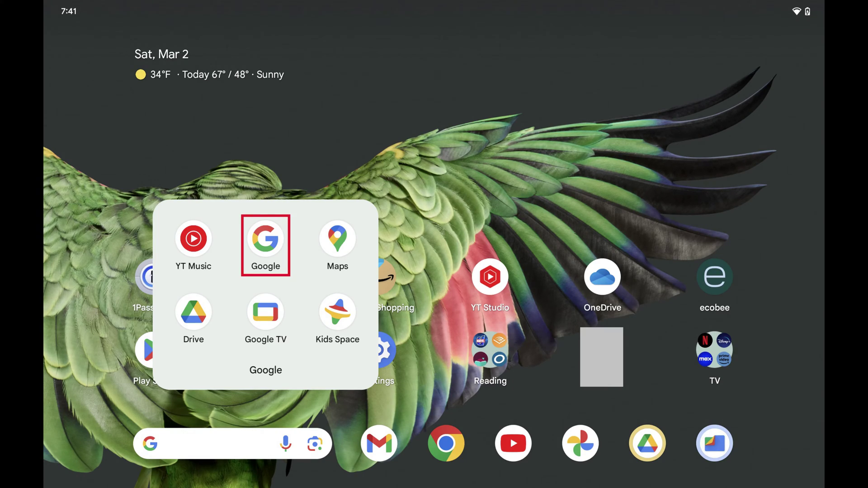
Launch the Google app from the Google folder to show the Discover feed.
left_click(265, 245)
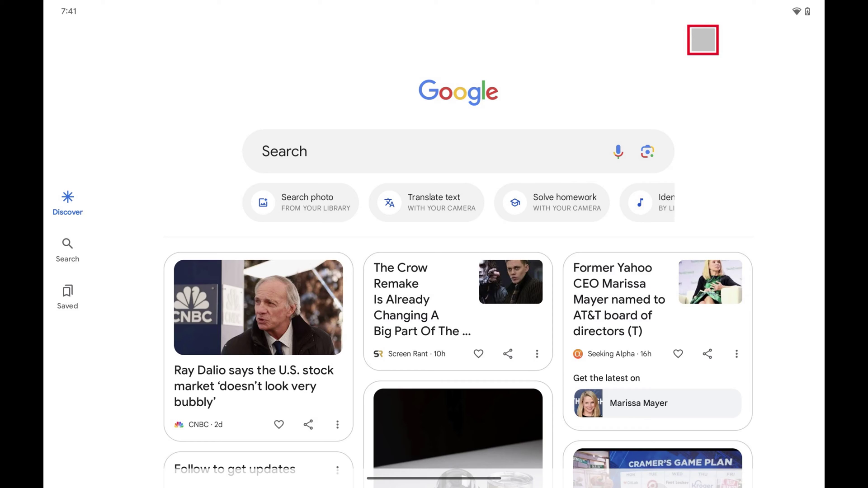
Open the Google Account's Profile picture page from the account menu.
left_click(703, 40)
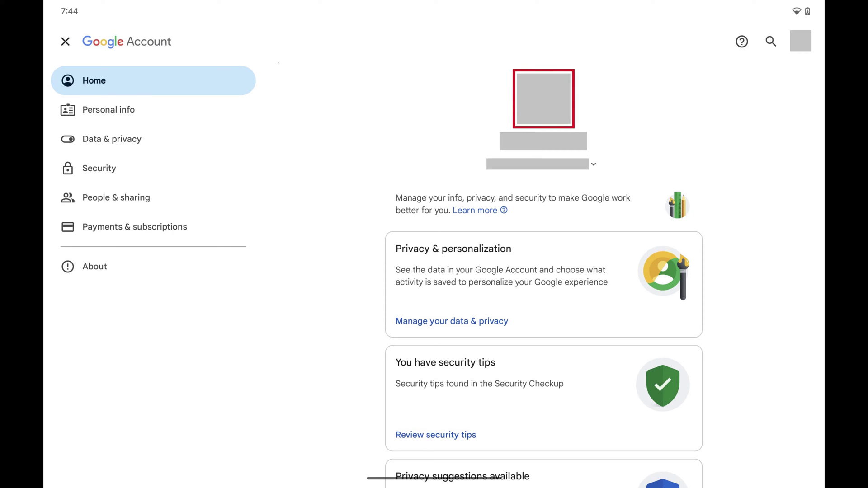
left_click(544, 98)
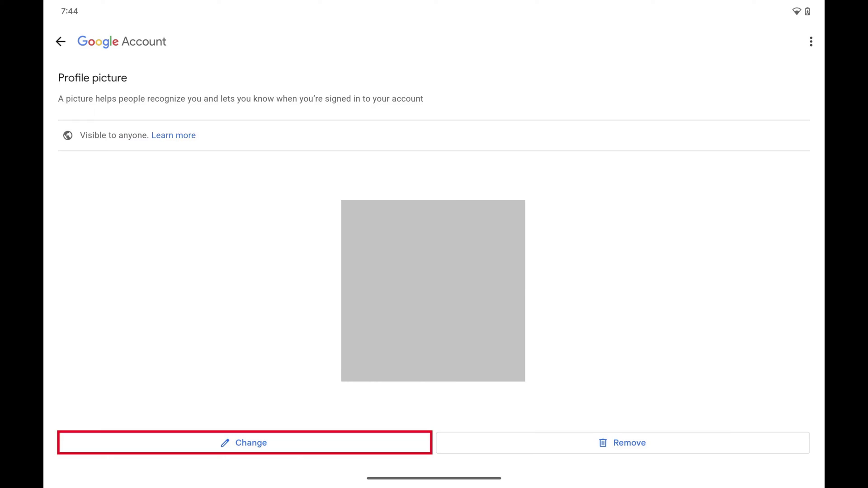
Begin a profile picture change using the Device photos option.
left_click(245, 443)
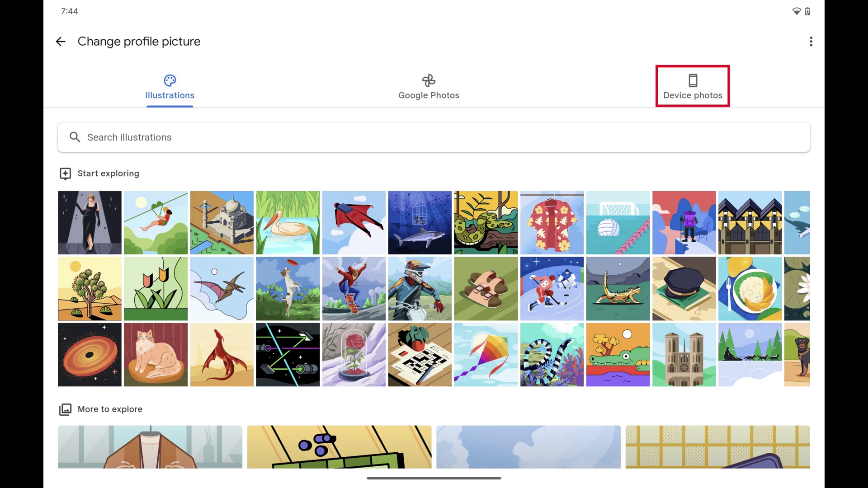
left_click(692, 85)
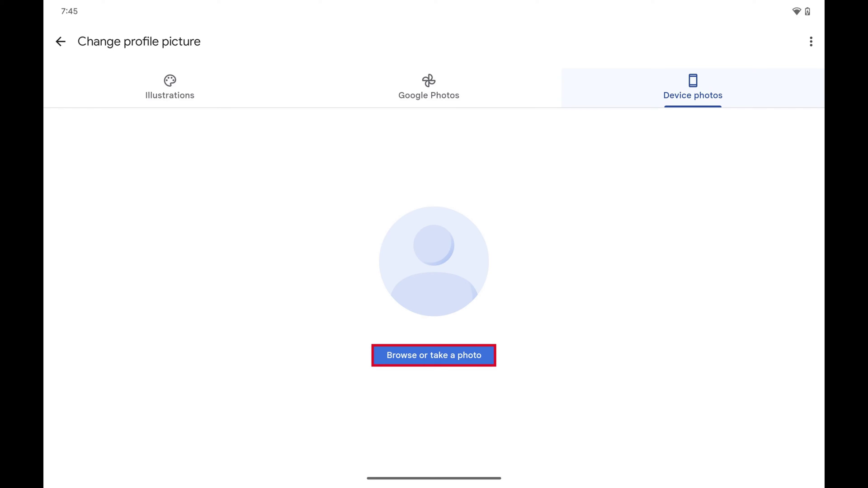
Open the device media picker to browse recent photos.
left_click(434, 356)
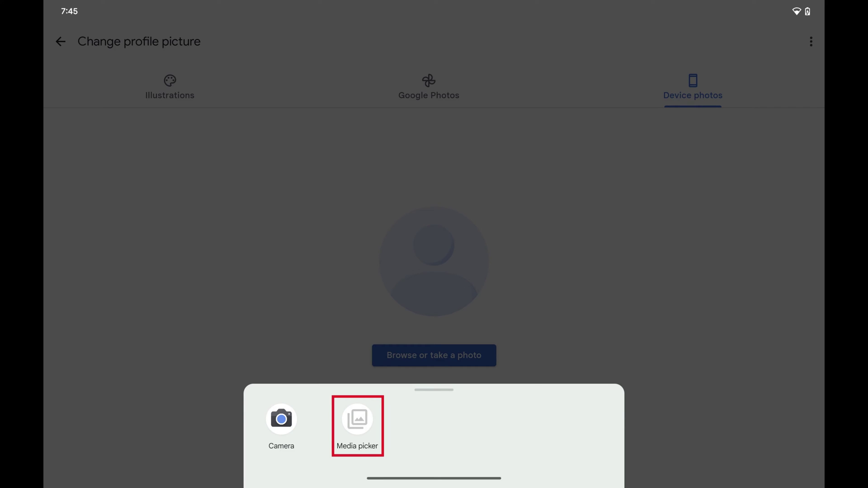
left_click(358, 426)
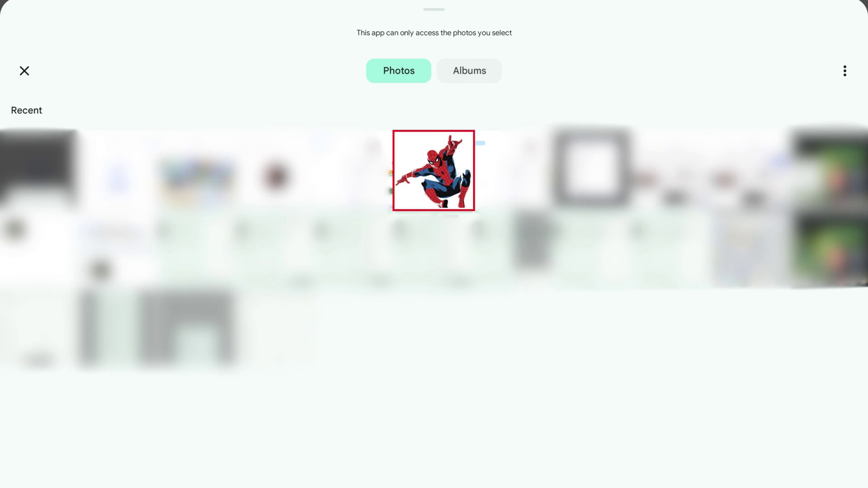
Select the Spider-Man photo and accept the default crop to preview it.
left_click(434, 170)
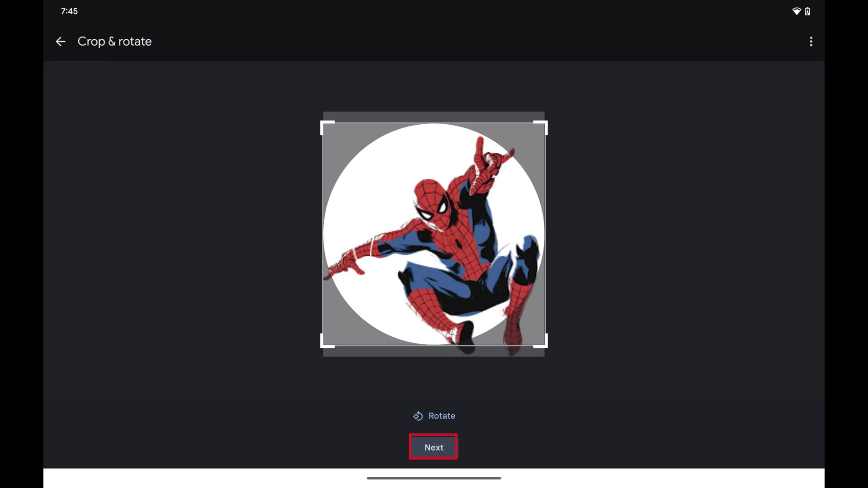
left_click(433, 447)
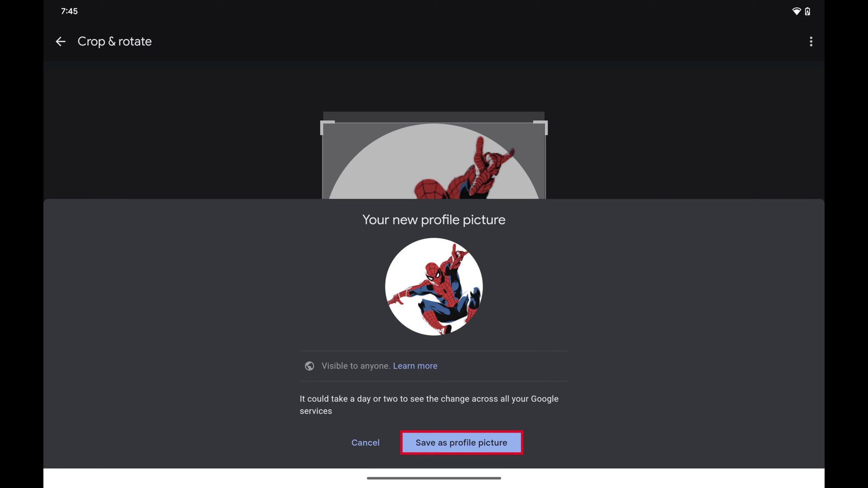
Save the cropped Spider-Man photo as the new Google Account profile picture.
left_click(461, 442)
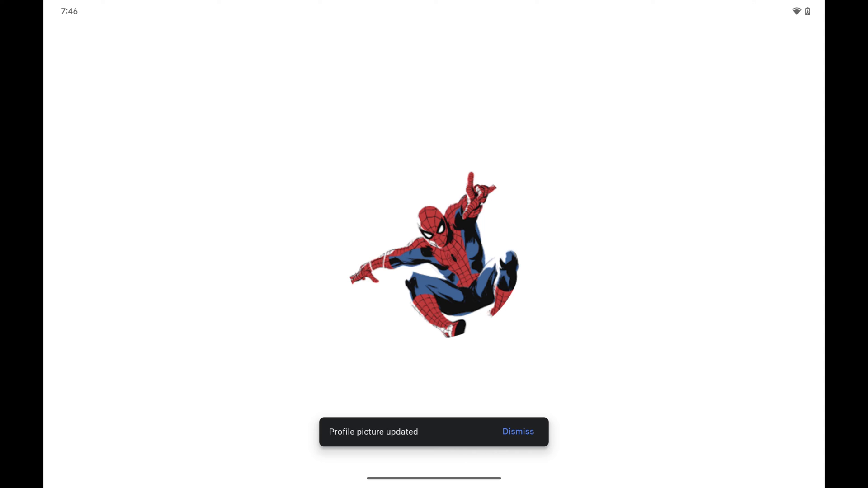